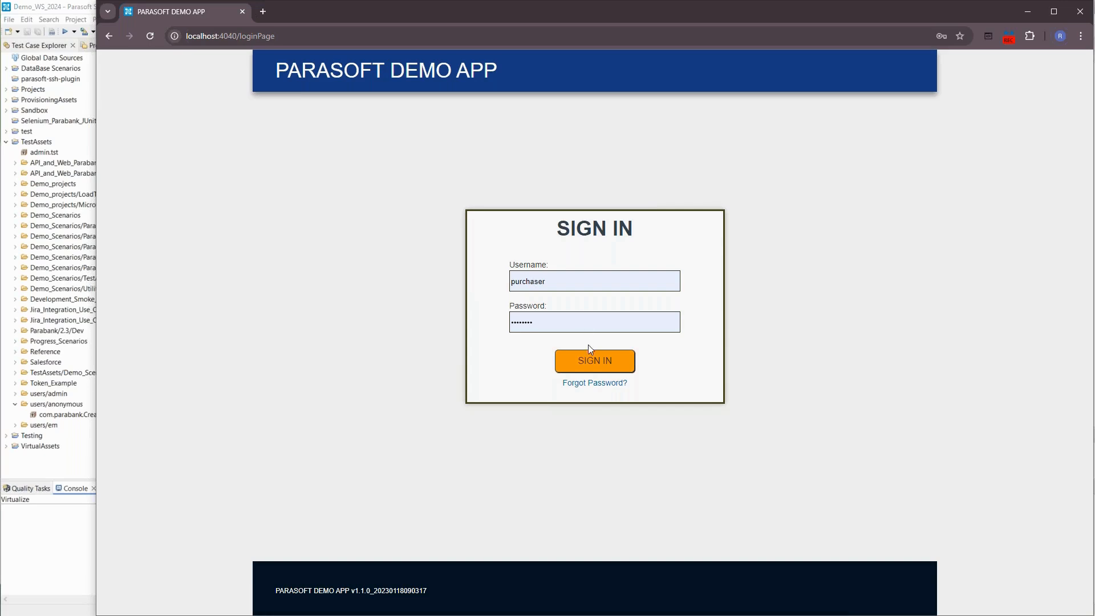
- Sign in with the prefilled purchaser credentials, dismiss the saved-password warning, and open the Backpacks category
{"action": "left_click", "coordinate": [594, 370]}
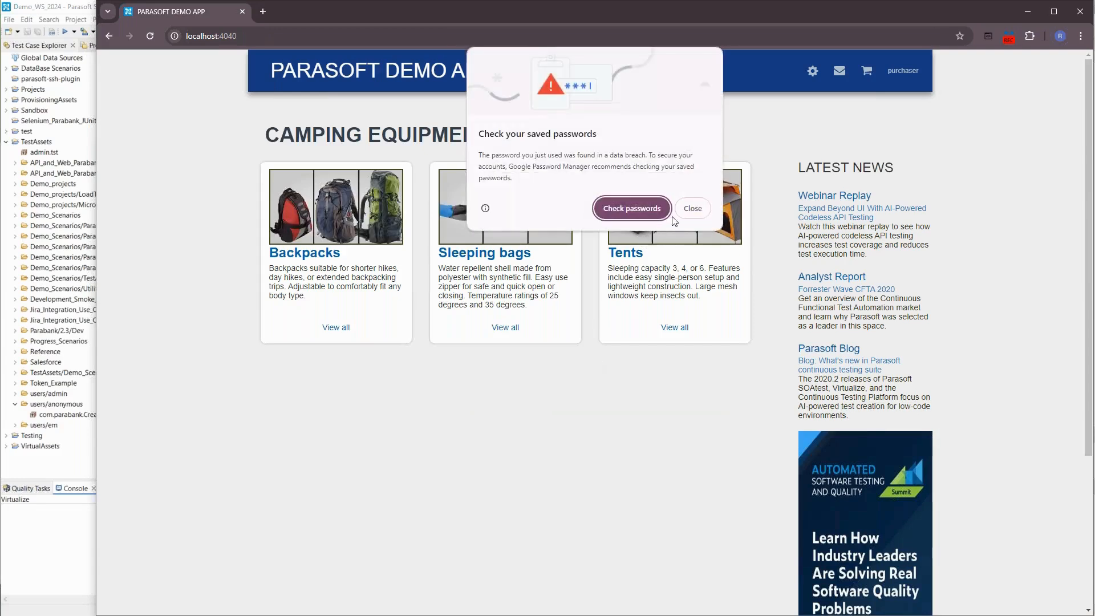
{"action": "left_click", "coordinate": [688, 209]}
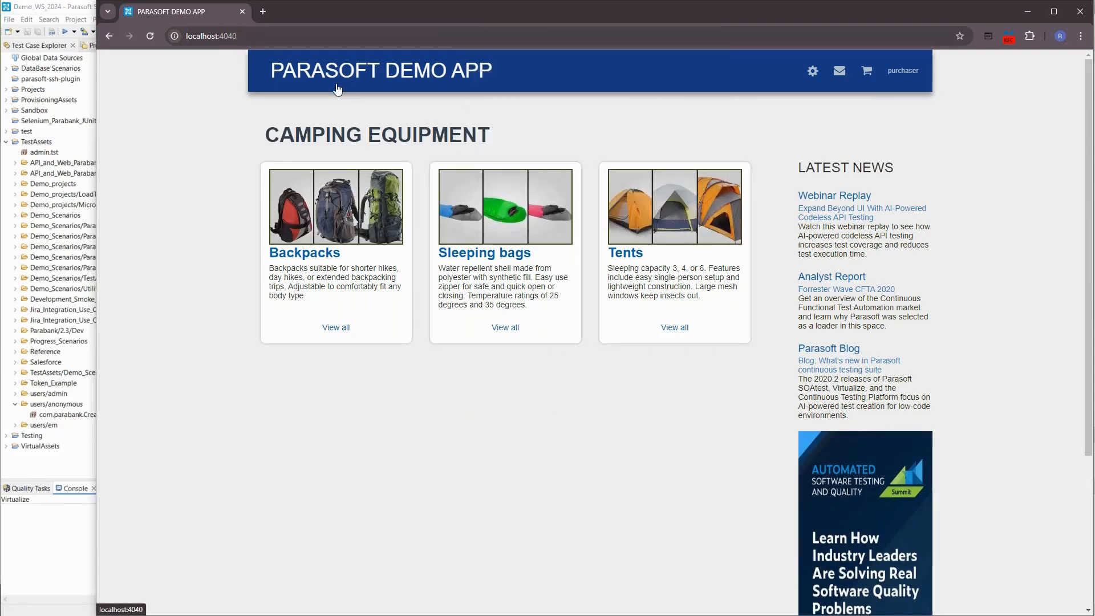
{"action": "left_click", "coordinate": [313, 258]}
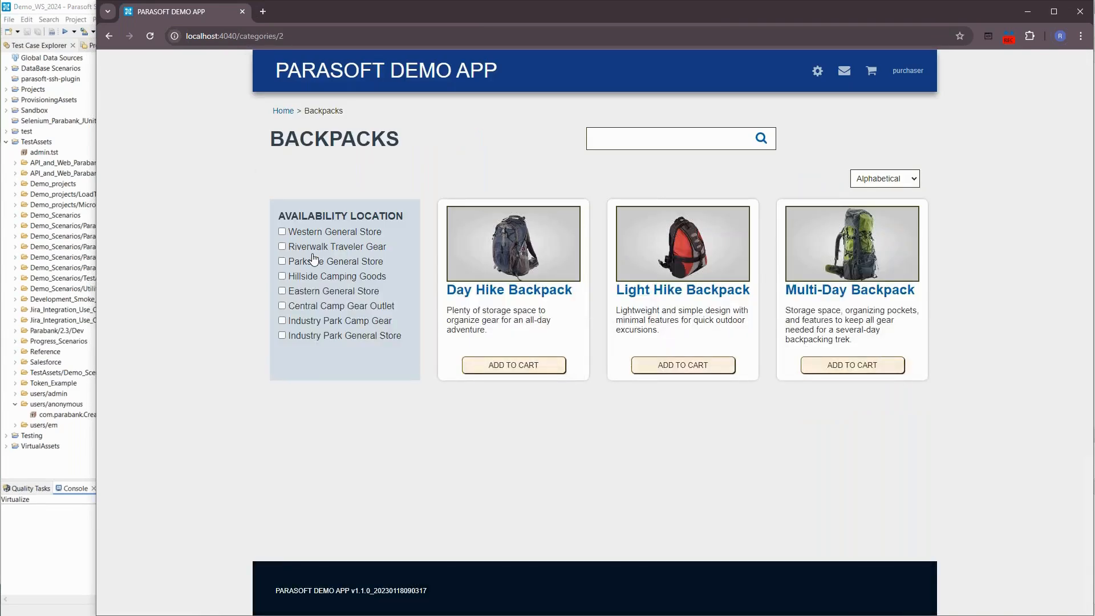
- Add two Day Hike Backpacks to the cart
{"action": "left_click", "coordinate": [515, 367]}
{"action": "left_click", "coordinate": [632, 382]}
{"action": "left_click", "coordinate": [610, 420]}
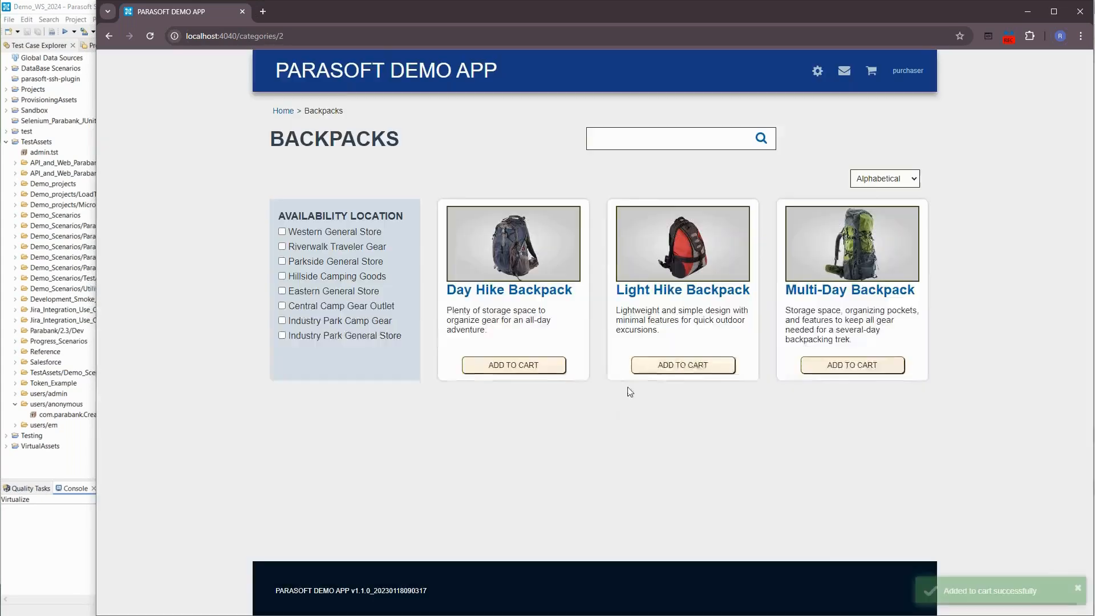
- Add two Multi-Day Backpacks to the cart
{"action": "left_click", "coordinate": [834, 366]}
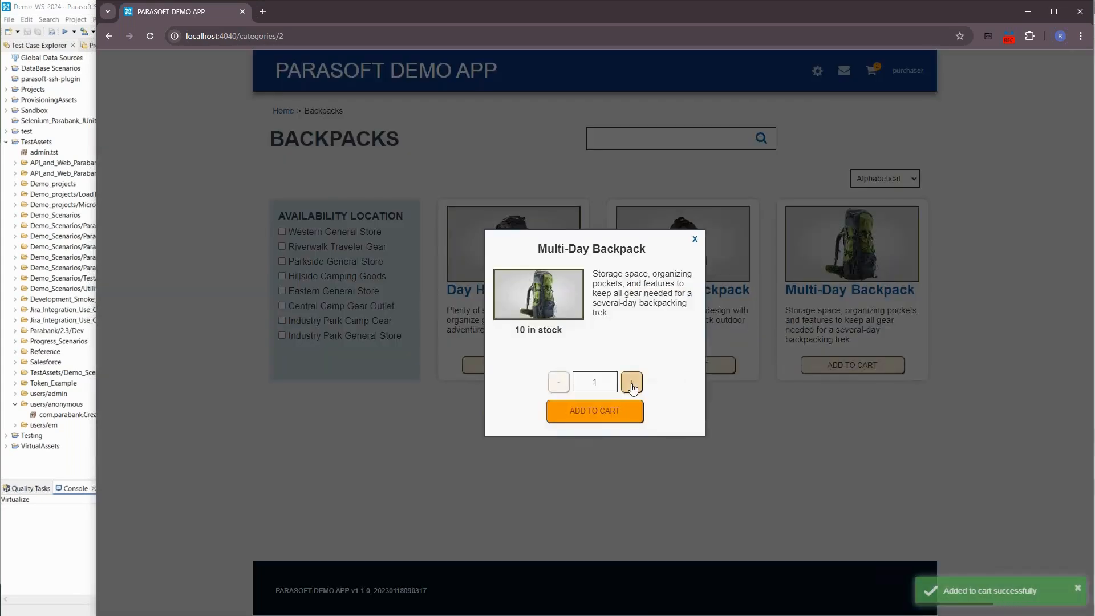
{"action": "left_click", "coordinate": [631, 382]}
{"action": "left_click", "coordinate": [595, 411]}
- Proceed from the cart to order submission and choose Riverwalk Traveler Gear as the shipping location
{"action": "left_click", "coordinate": [871, 70]}
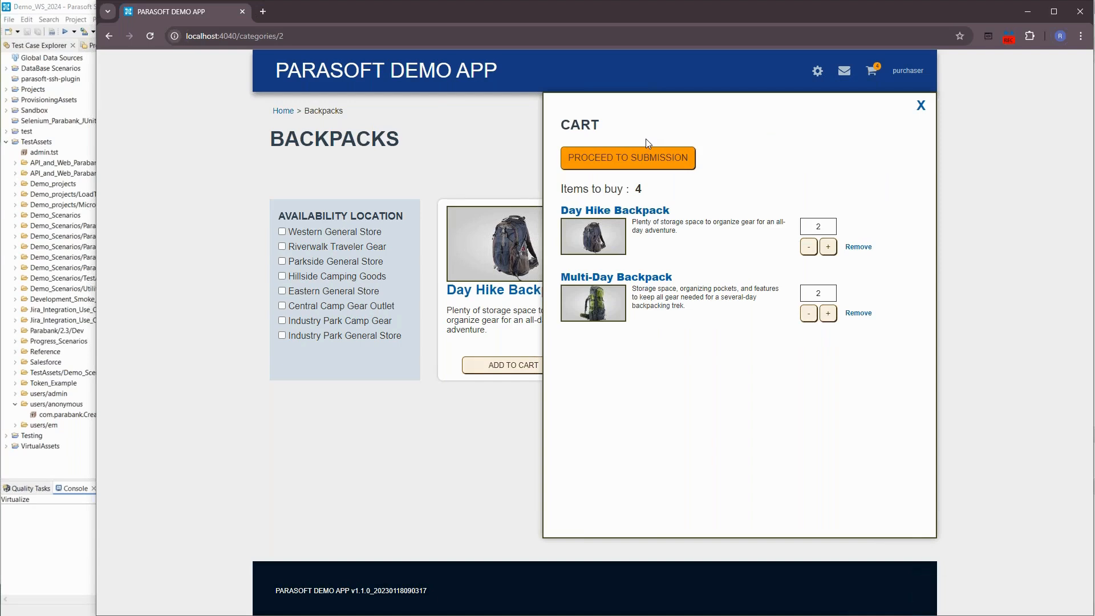
{"action": "left_click", "coordinate": [639, 159]}
{"action": "left_click", "coordinate": [468, 289]}
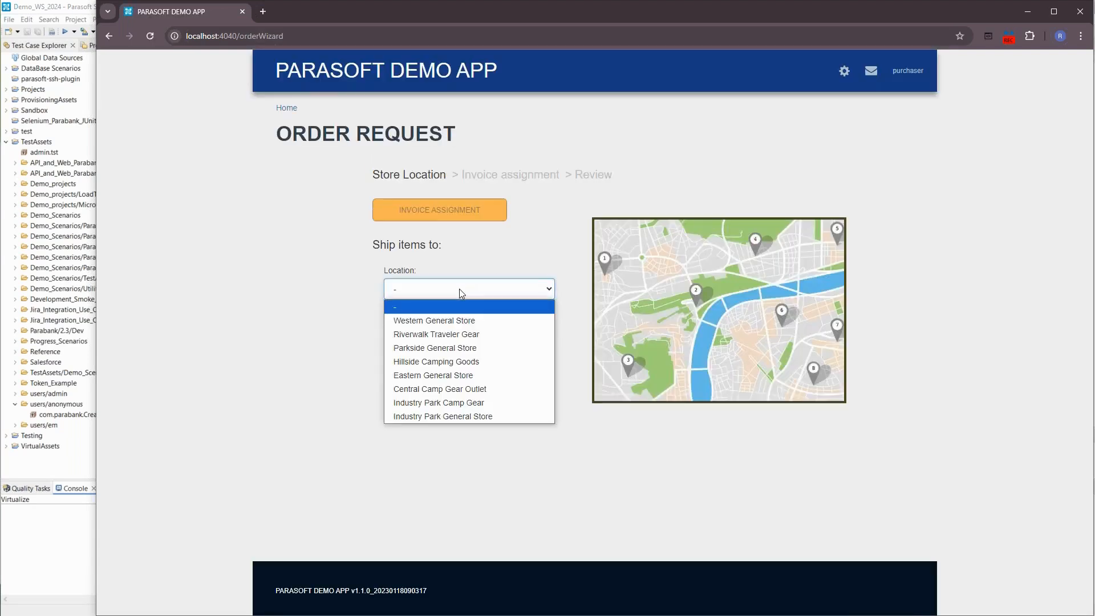
{"action": "left_click", "coordinate": [450, 335]}
- Enter the receiver's name, get the store location, and continue to the invoice assignment
{"action": "left_click", "coordinate": [434, 343]}
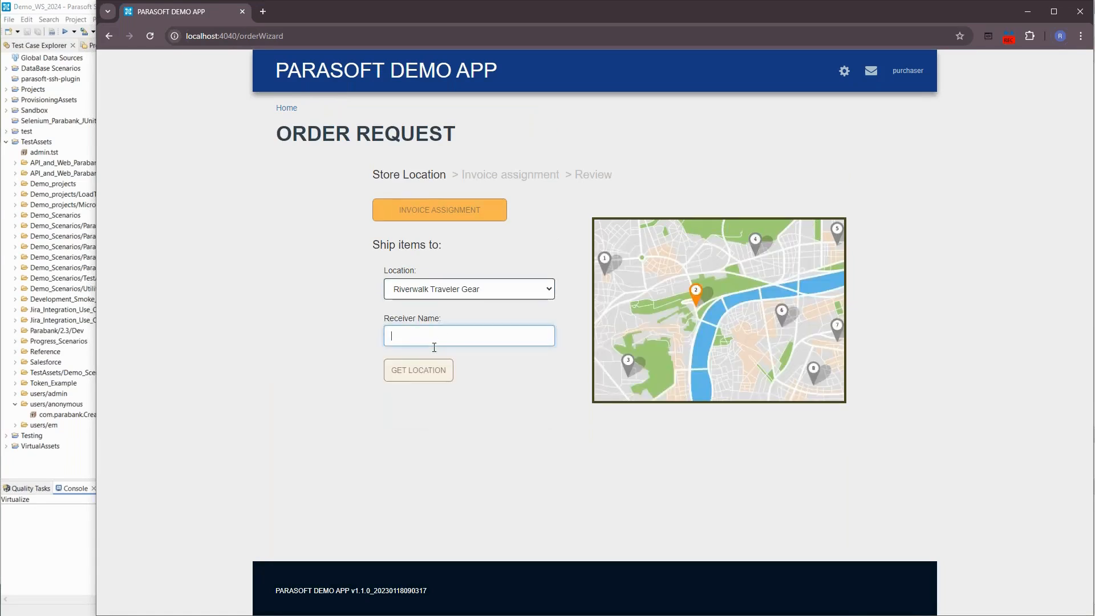
{"action": "type", "text": "1"}
{"action": "key", "text": "BackSpace"}
{"action": "type", "text": "Ramiro"}
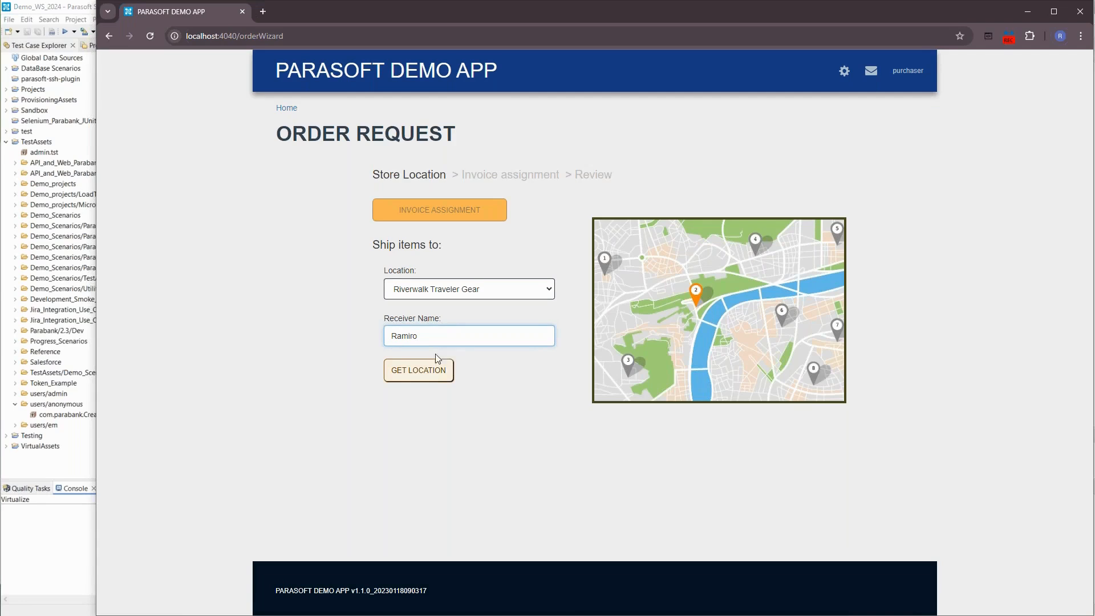
{"action": "left_click", "coordinate": [433, 375]}
{"action": "left_click", "coordinate": [450, 215]}
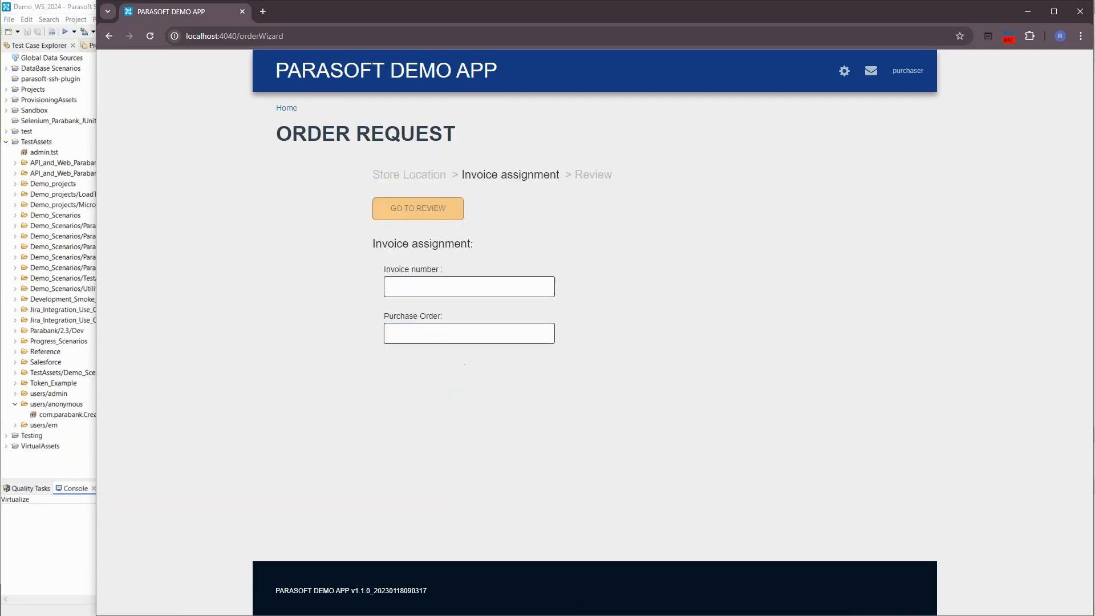
- Fill in the invoice number and purchase order number, go to the review, and submit the order for approval
{"action": "left_click", "coordinate": [425, 291]}
{"action": "type", "text": "123"}
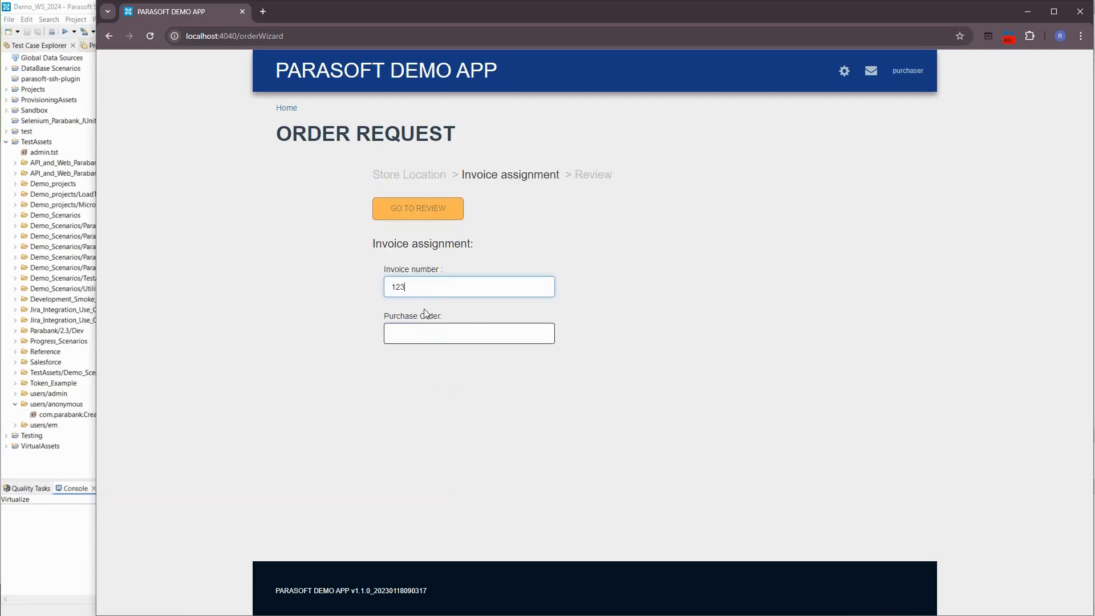
{"action": "left_click", "coordinate": [422, 334]}
{"action": "type", "text": "111"}
{"action": "left_click", "coordinate": [422, 216]}
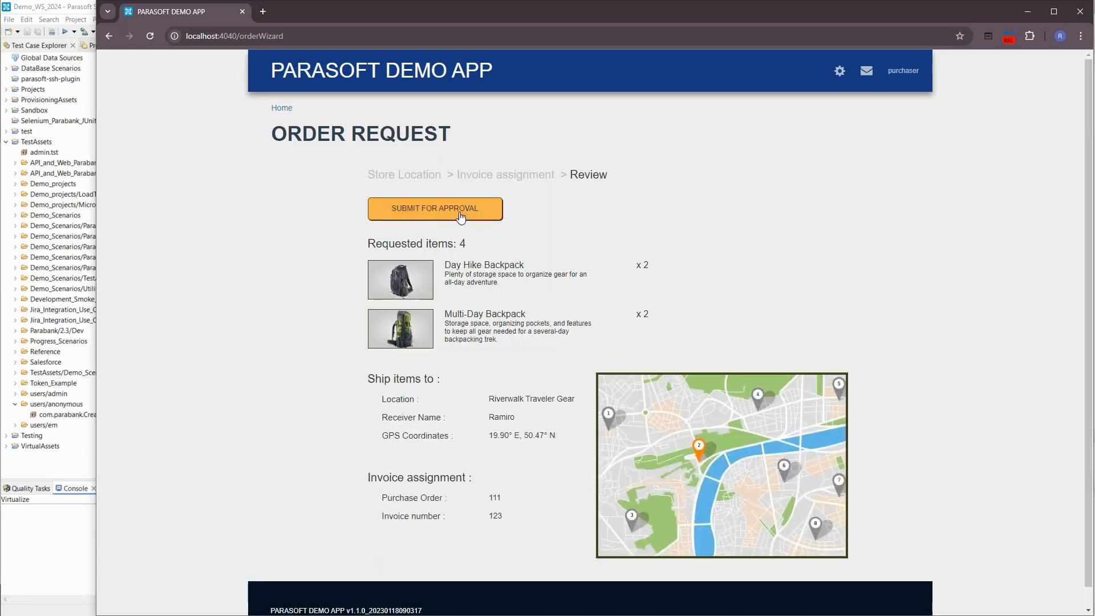
{"action": "left_click", "coordinate": [460, 215]}
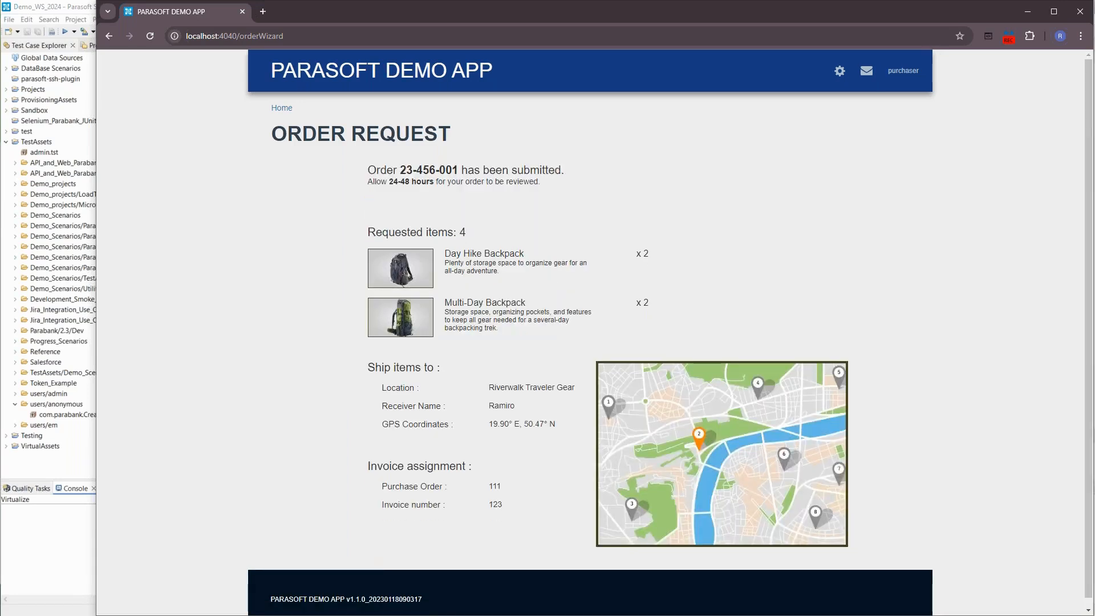
- Open the Orders list and stop the Parasoft Recorder's API traffic recording
{"action": "left_click", "coordinate": [867, 71]}
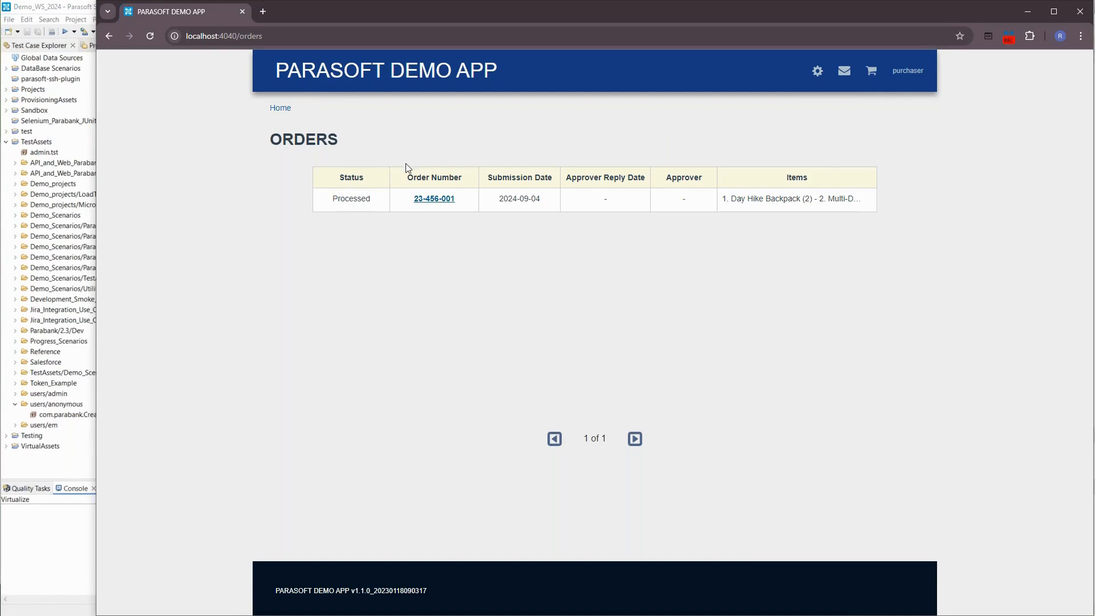
{"action": "left_click", "coordinate": [1009, 36]}
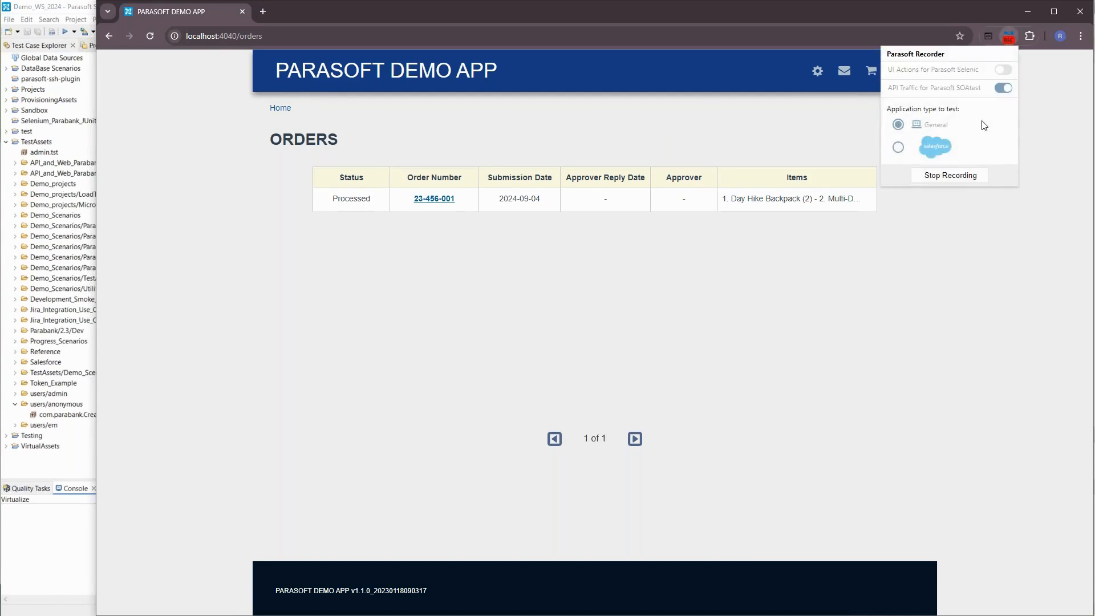
{"action": "left_click", "coordinate": [960, 180]}
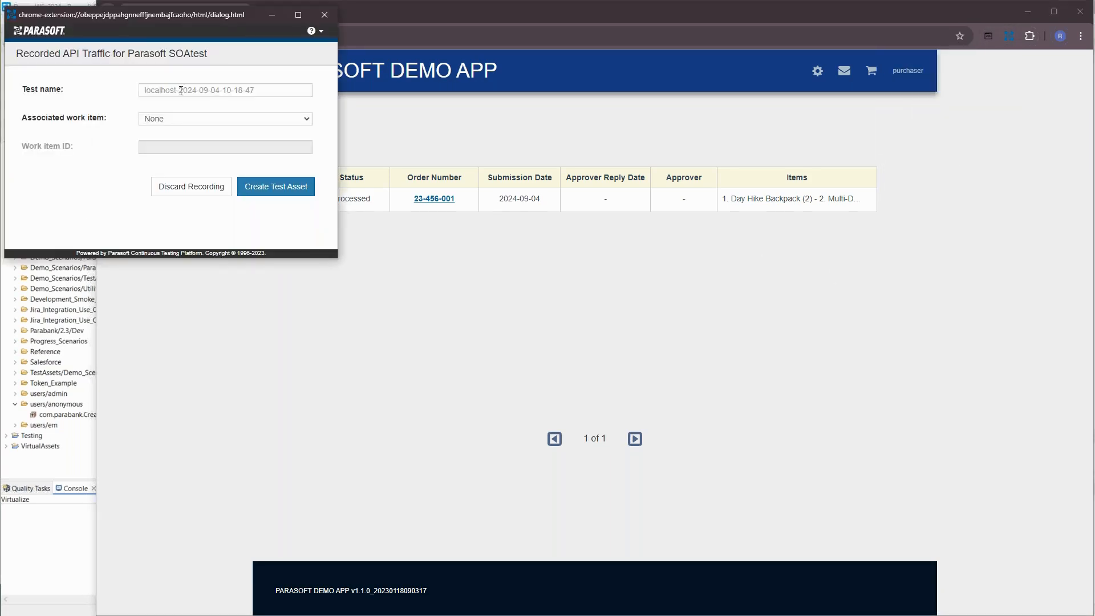
- Name the recorded test Webinar_Order, leave the associated work item as None, and create the test asset
{"action": "left_click", "coordinate": [186, 93]}
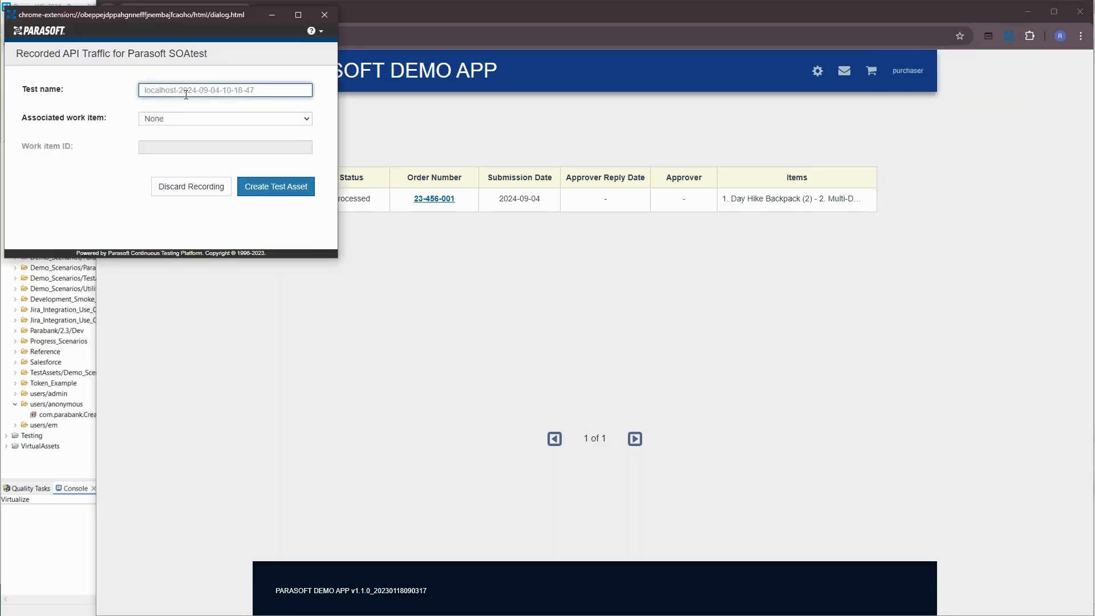
{"action": "type", "text": "Webinar_Order"}
{"action": "left_click", "coordinate": [169, 122]}
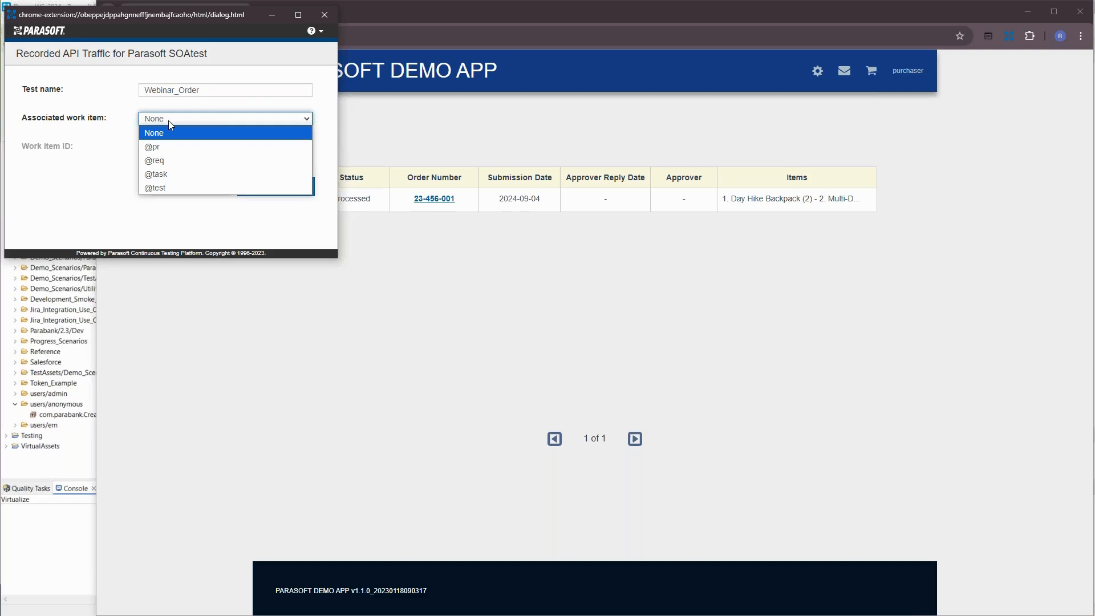
{"action": "left_click", "coordinate": [169, 121]}
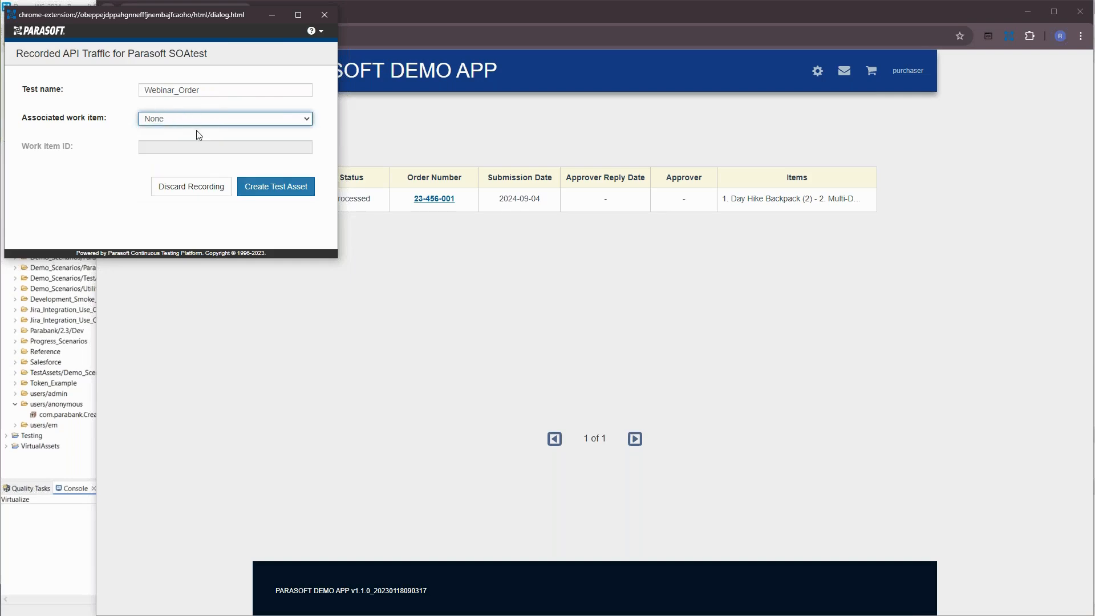
{"action": "left_click", "coordinate": [269, 188]}
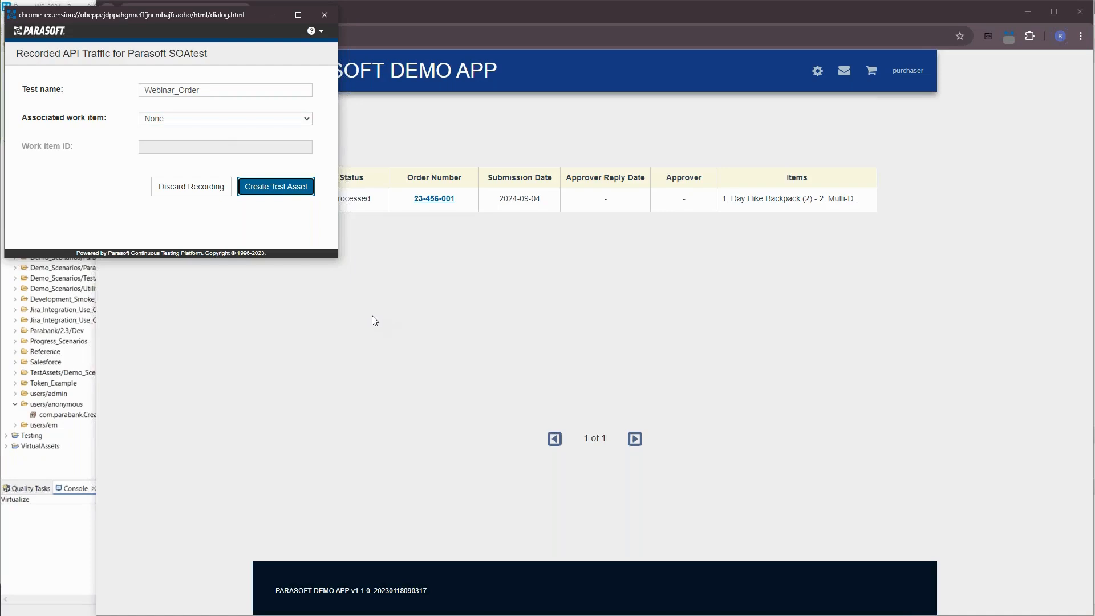
{"action": "left_click", "coordinate": [301, 190]}
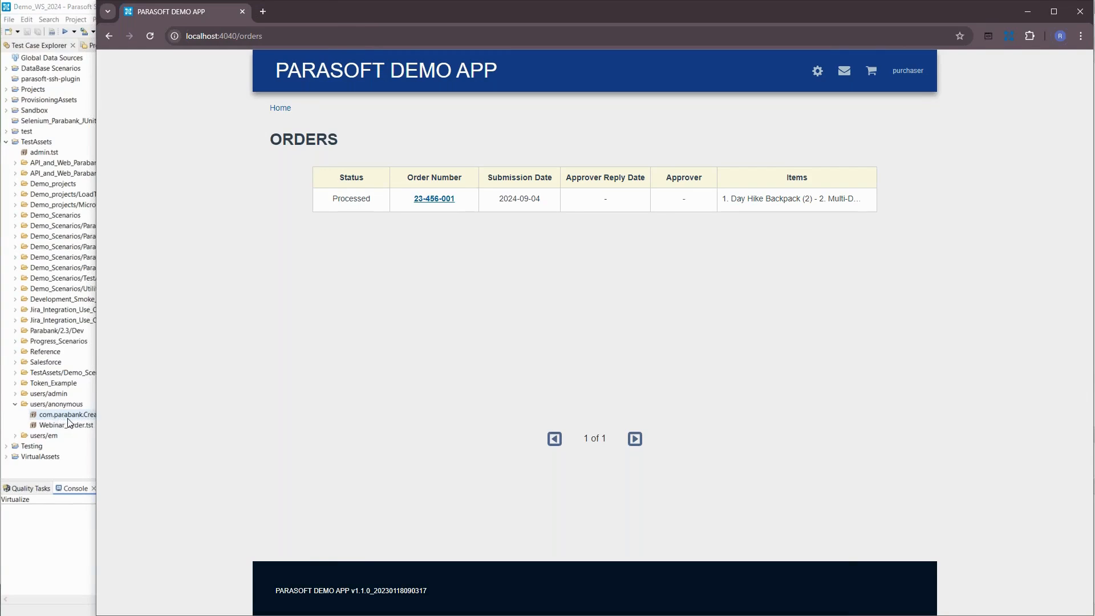
- Switch to Parasoft SOAtest and fully expand the scenario test suite inside Webinar_Order.tst
{"action": "left_click", "coordinate": [62, 426]}
{"action": "left_click", "coordinate": [62, 428]}
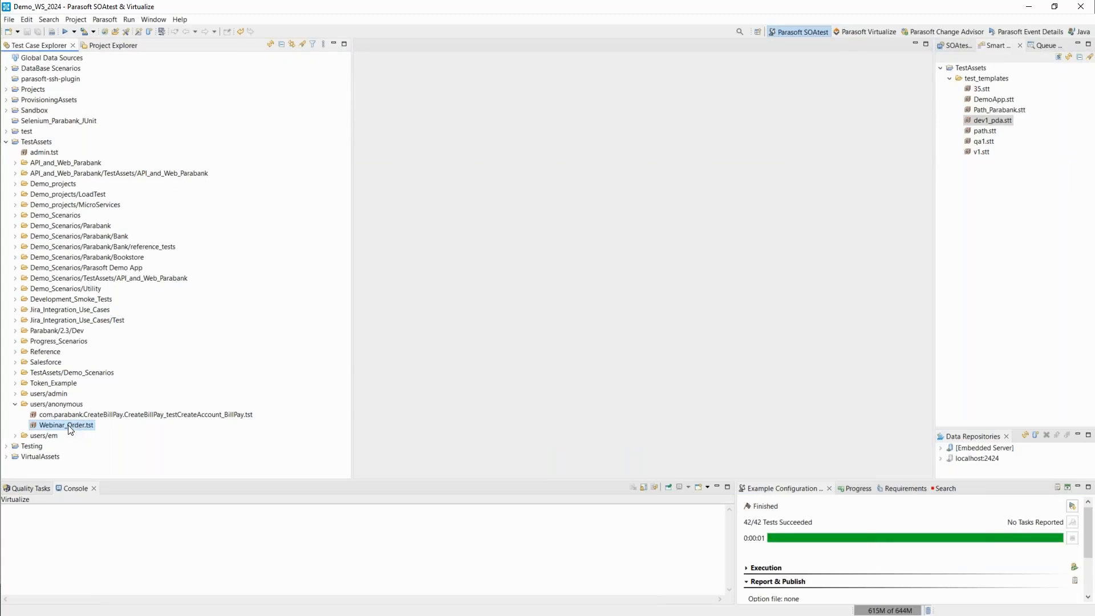
{"action": "left_click", "coordinate": [25, 426]}
{"action": "scroll", "coordinate": [26, 433], "scroll_direction": "down", "scroll_amount": 13}
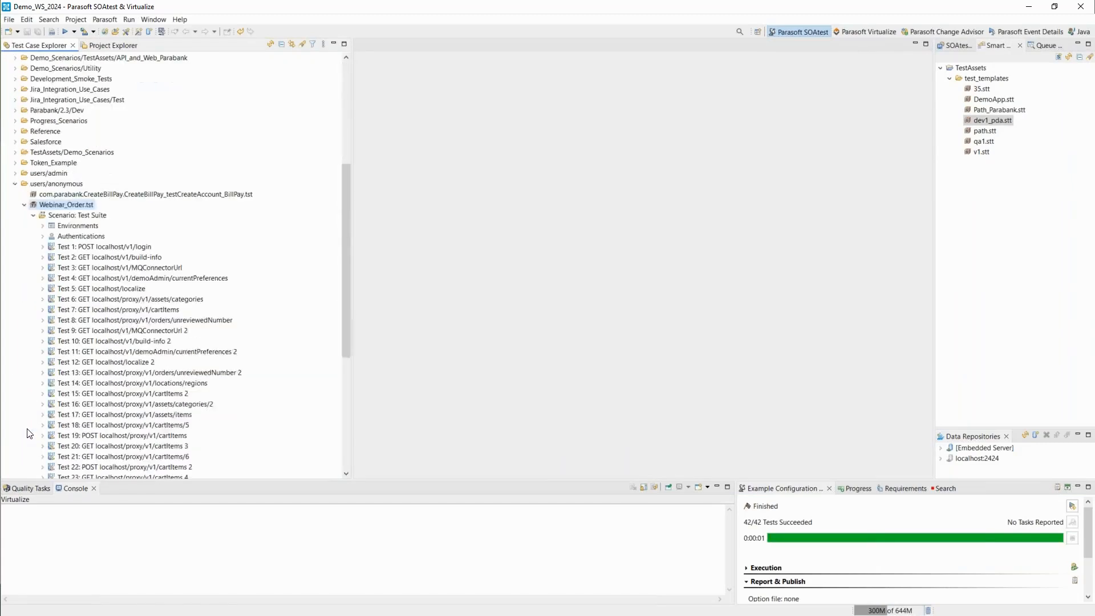
{"action": "scroll", "coordinate": [27, 435], "scroll_direction": "up", "scroll_amount": 4}
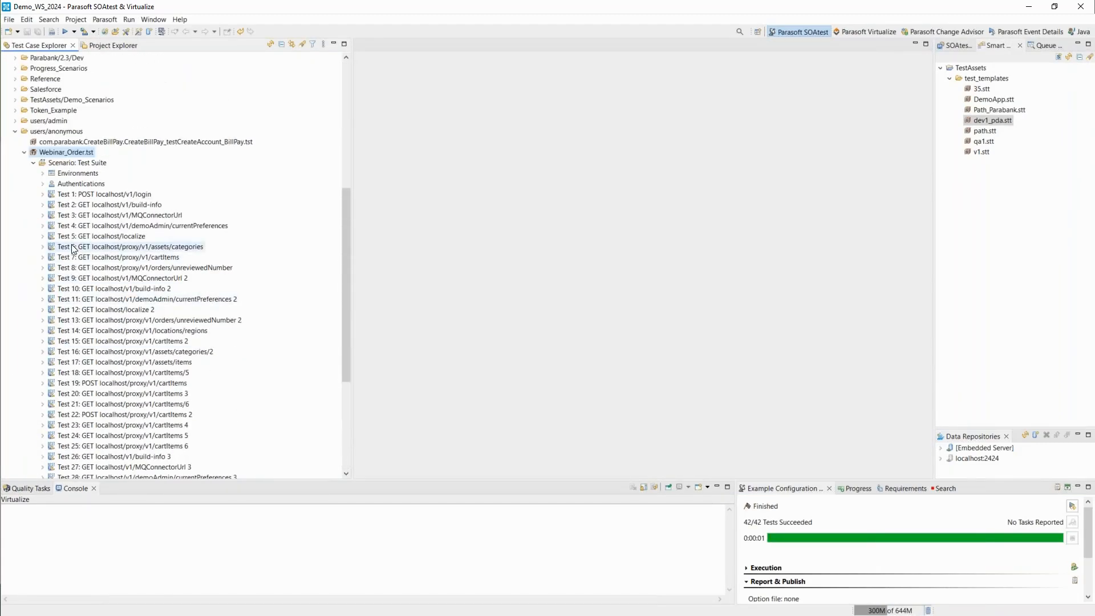
{"action": "right_click", "coordinate": [72, 166]}
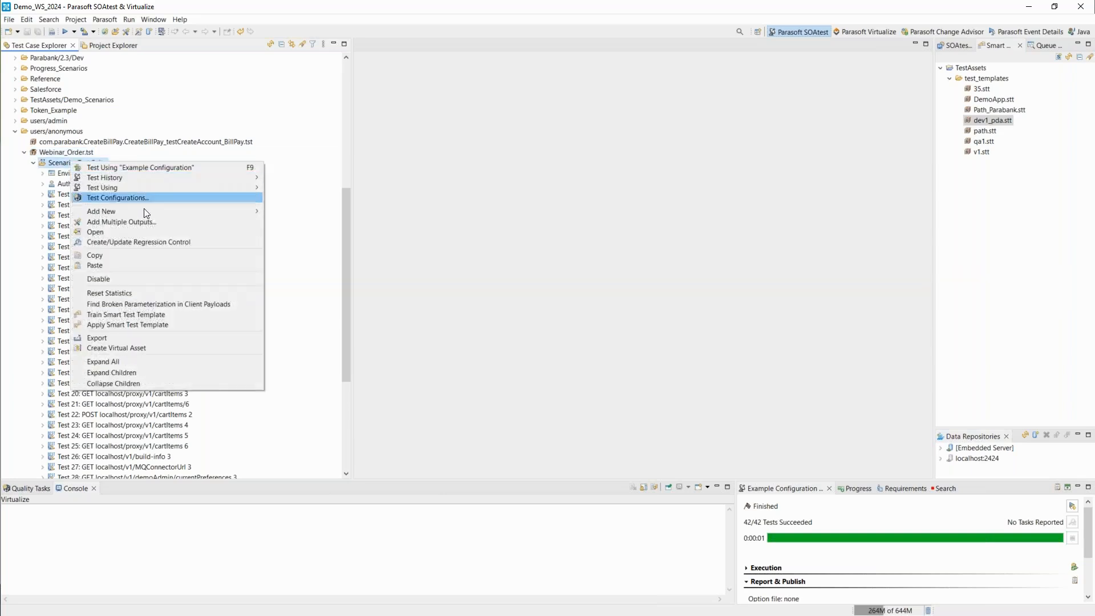
{"action": "left_click", "coordinate": [124, 362]}
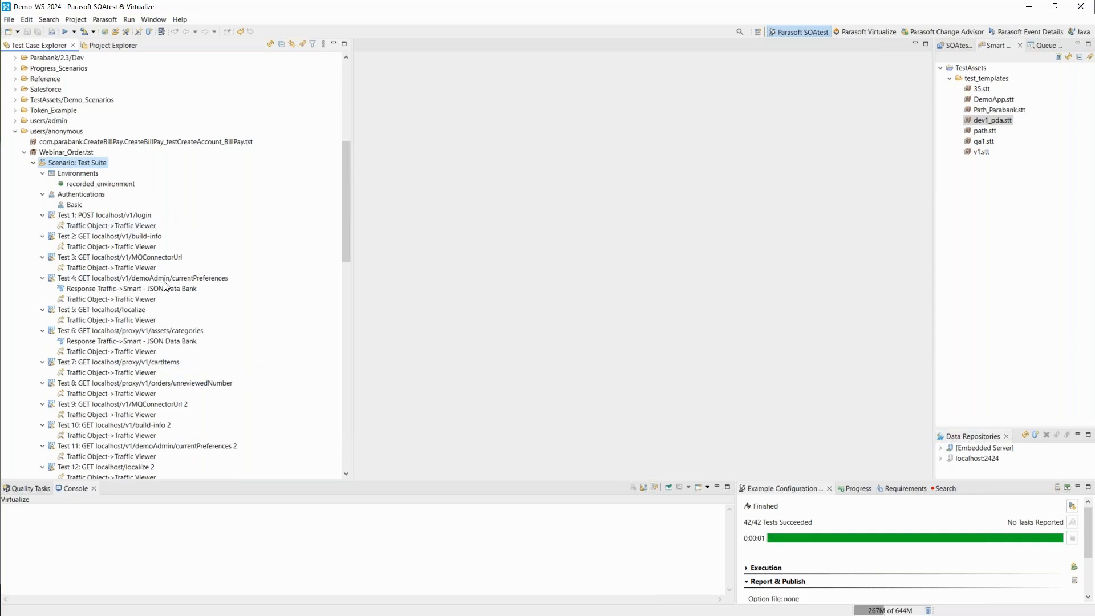
- Open Test 4's Smart - JSON Data Bank to examine its extracted elements and data source columns
{"action": "left_click", "coordinate": [132, 289]}
{"action": "double_click", "coordinate": [131, 289]}
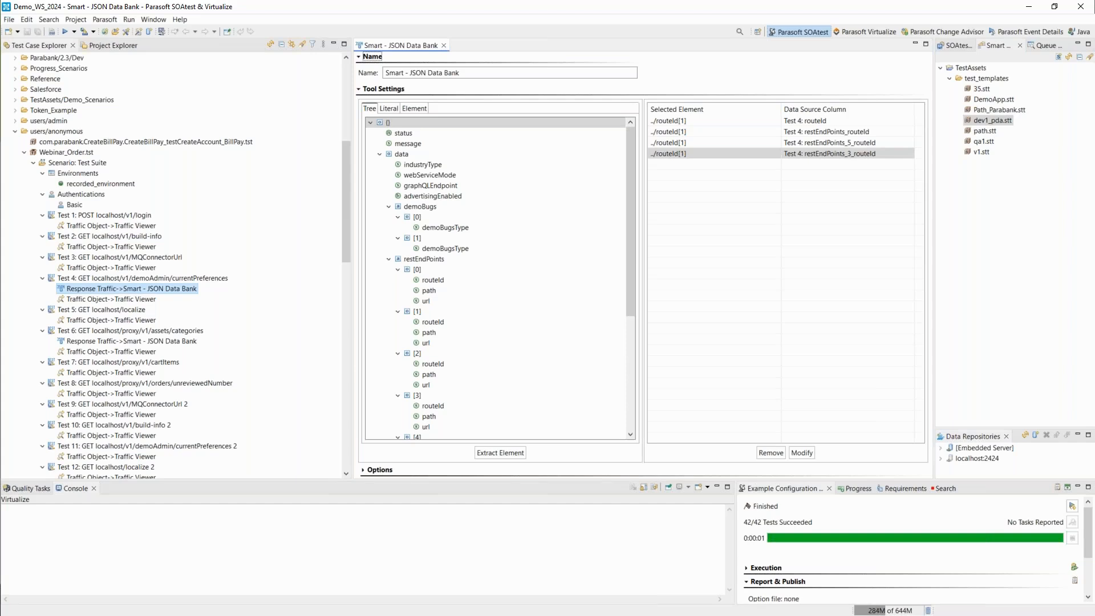
- Open Test 40 and highlight the ${Test 4: restEndPoints_routeId} parameter in its URL to examine how the extracted value is used
{"action": "scroll", "coordinate": [131, 294], "scroll_direction": "down", "scroll_amount": 20}
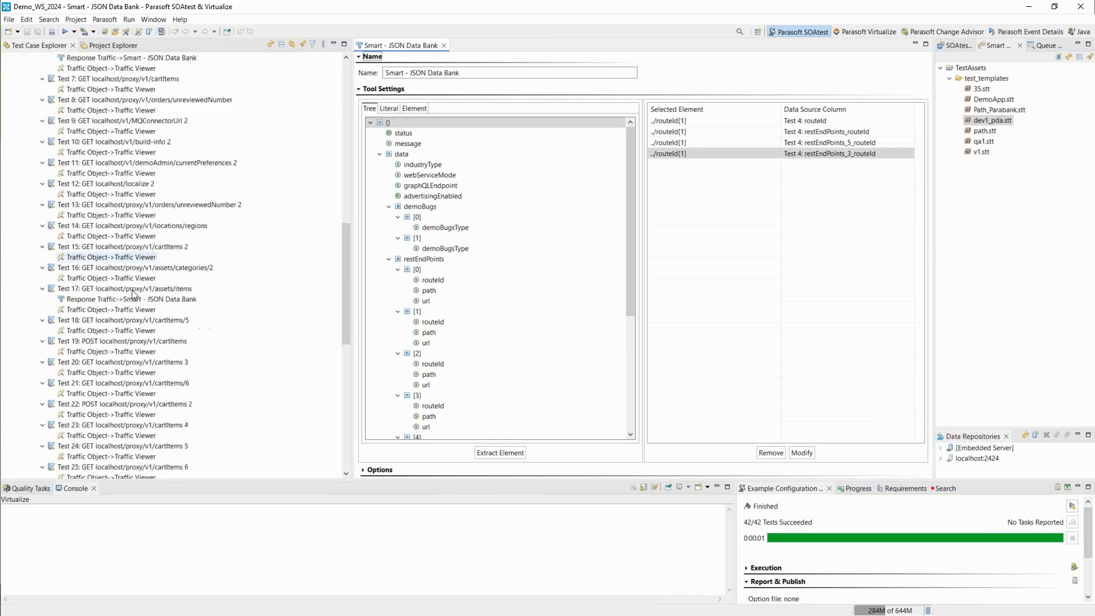
{"action": "scroll", "coordinate": [131, 294], "scroll_direction": "down", "scroll_amount": 3}
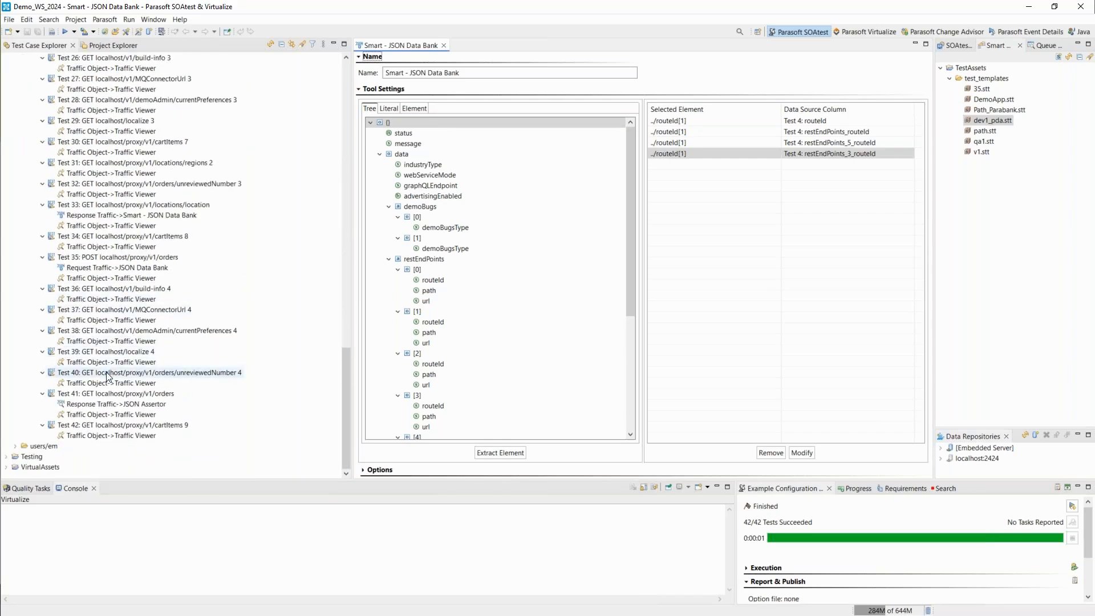
{"action": "left_click", "coordinate": [153, 373]}
{"action": "double_click", "coordinate": [154, 375]}
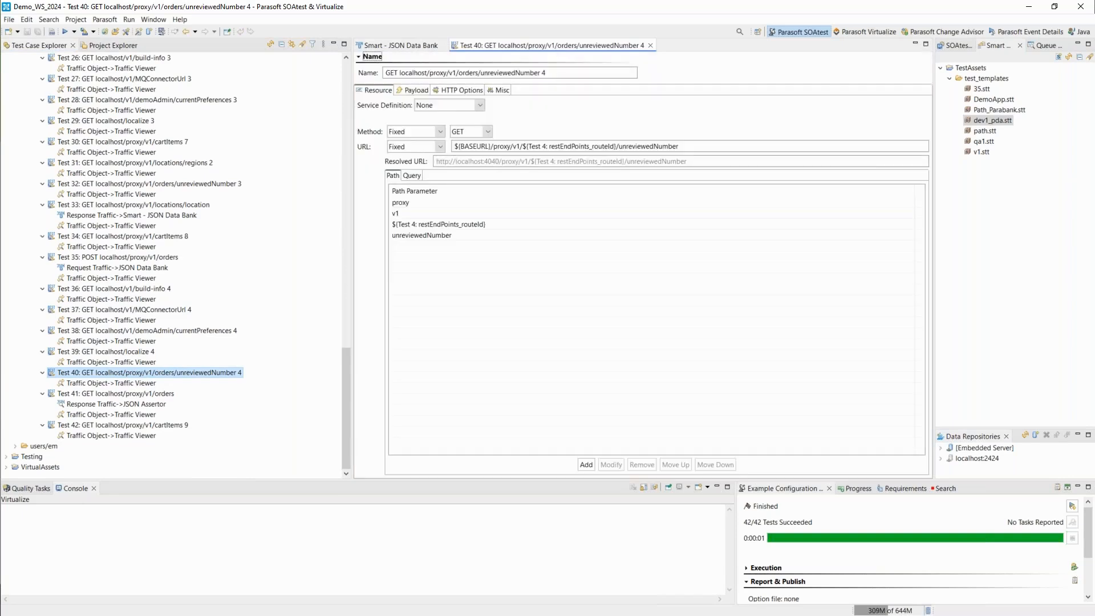
{"action": "left_click", "coordinate": [527, 146]}
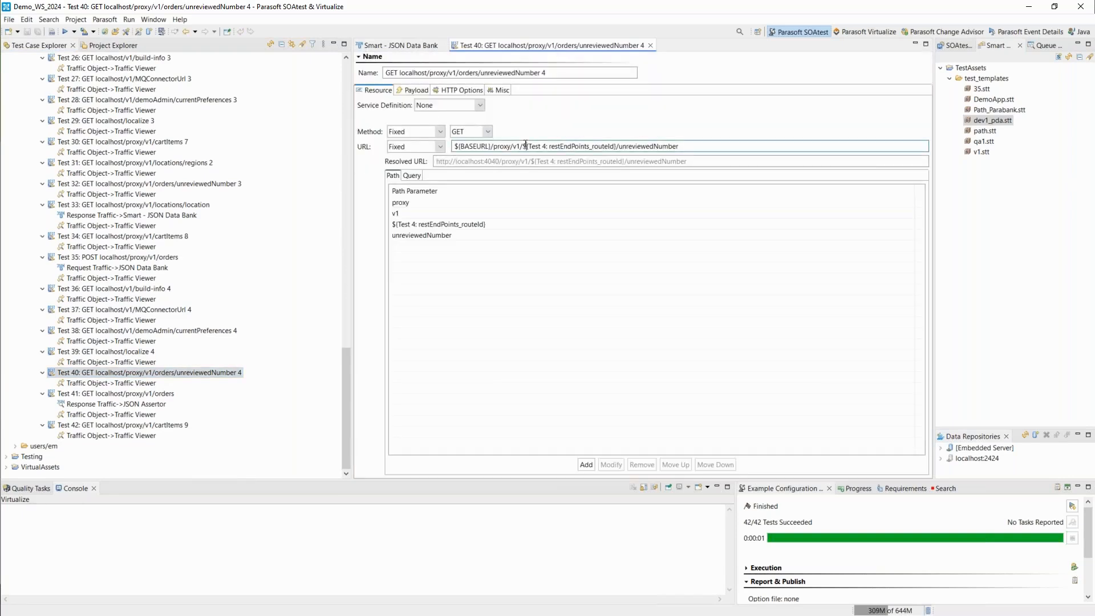
{"action": "left_click_drag", "start_coordinate": [524, 146], "coordinate": [616, 144]}
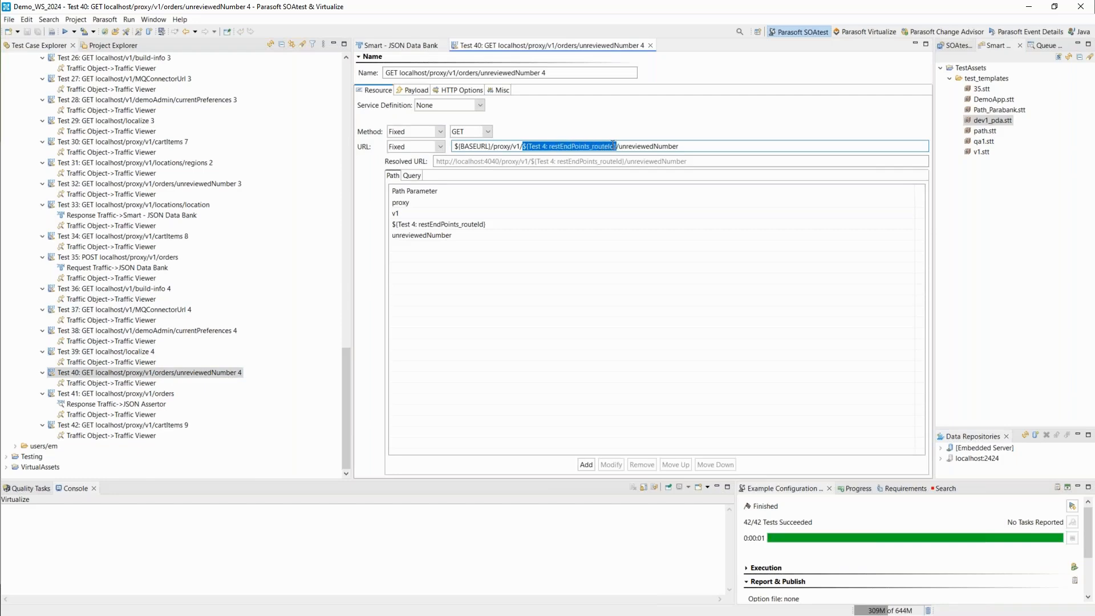
{"action": "scroll", "coordinate": [168, 349], "scroll_direction": "up", "scroll_amount": 9}
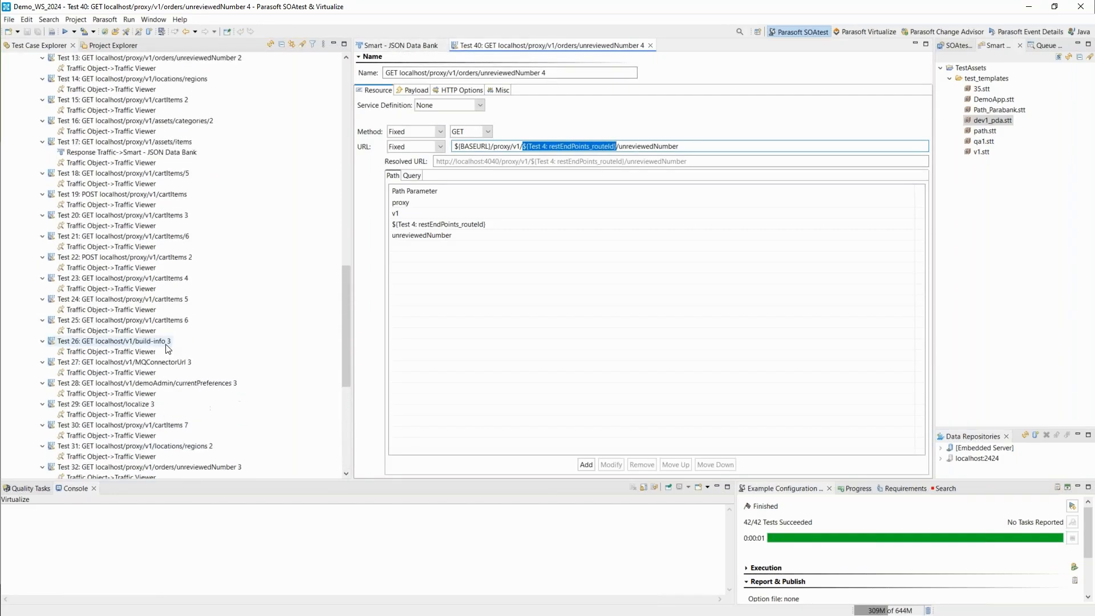
{"action": "scroll", "coordinate": [168, 349], "scroll_direction": "down", "scroll_amount": 8}
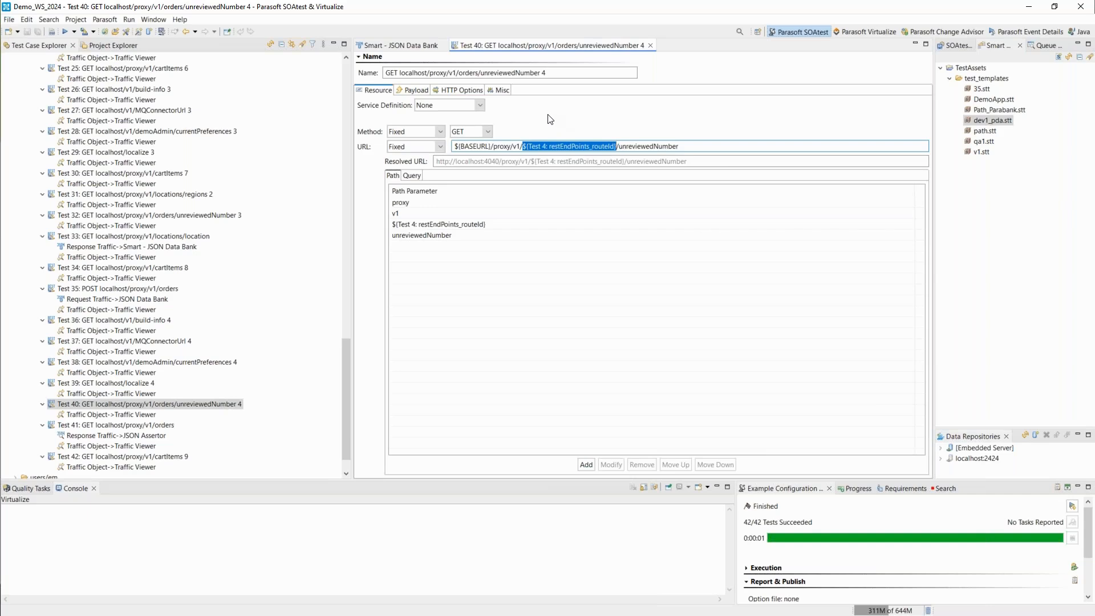
- Close all open editors and open the JSON Assertor under Test 41 to examine its string comparison assertion
{"action": "right_click", "coordinate": [520, 45]}
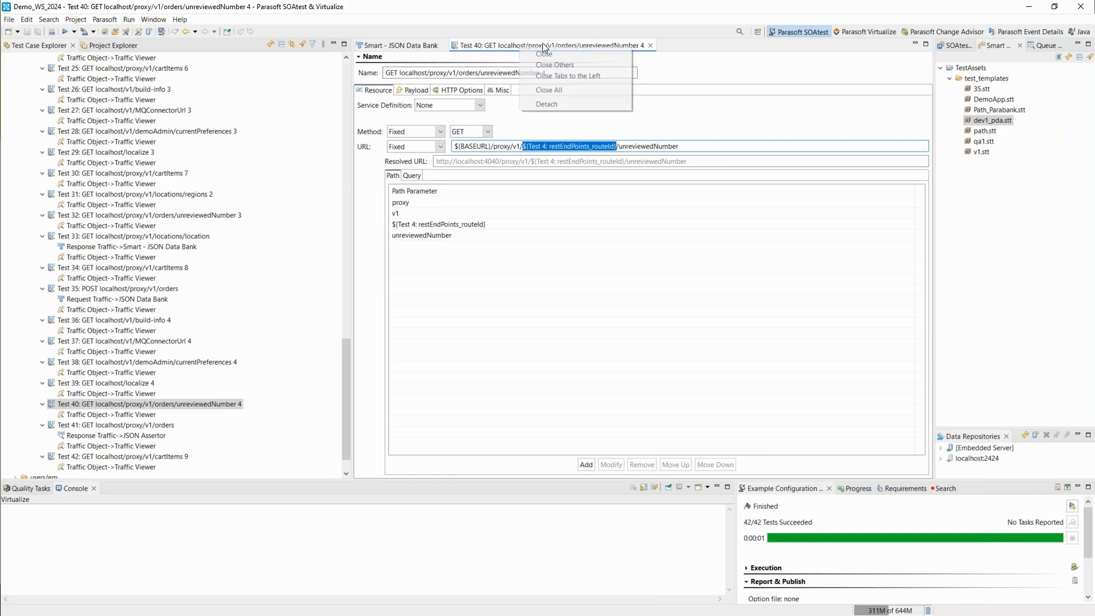
{"action": "left_click", "coordinate": [574, 90]}
{"action": "left_click", "coordinate": [116, 436]}
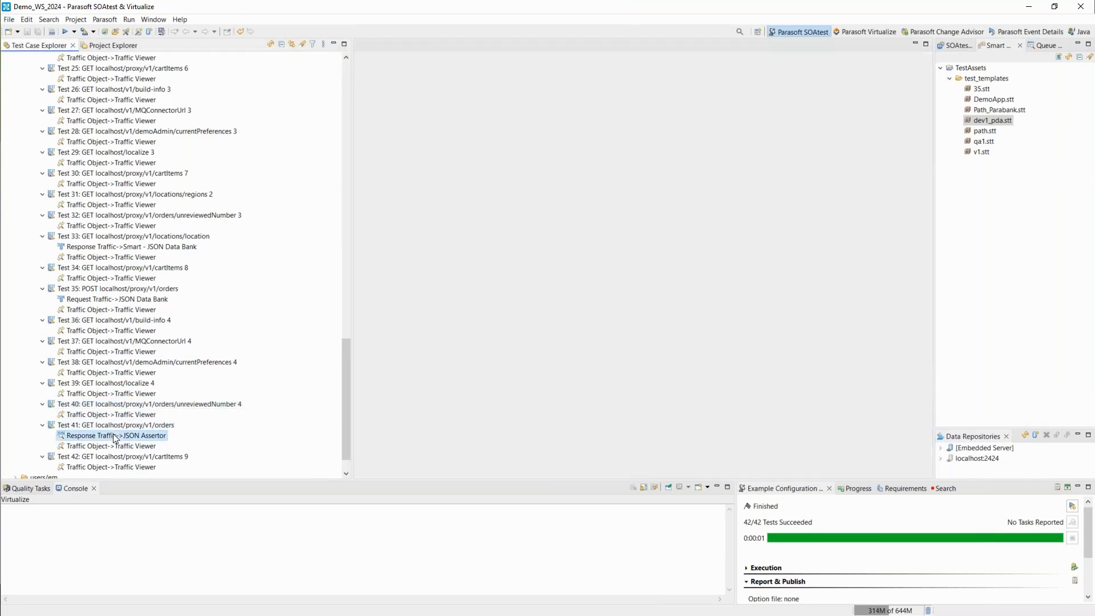
{"action": "double_click", "coordinate": [116, 436]}
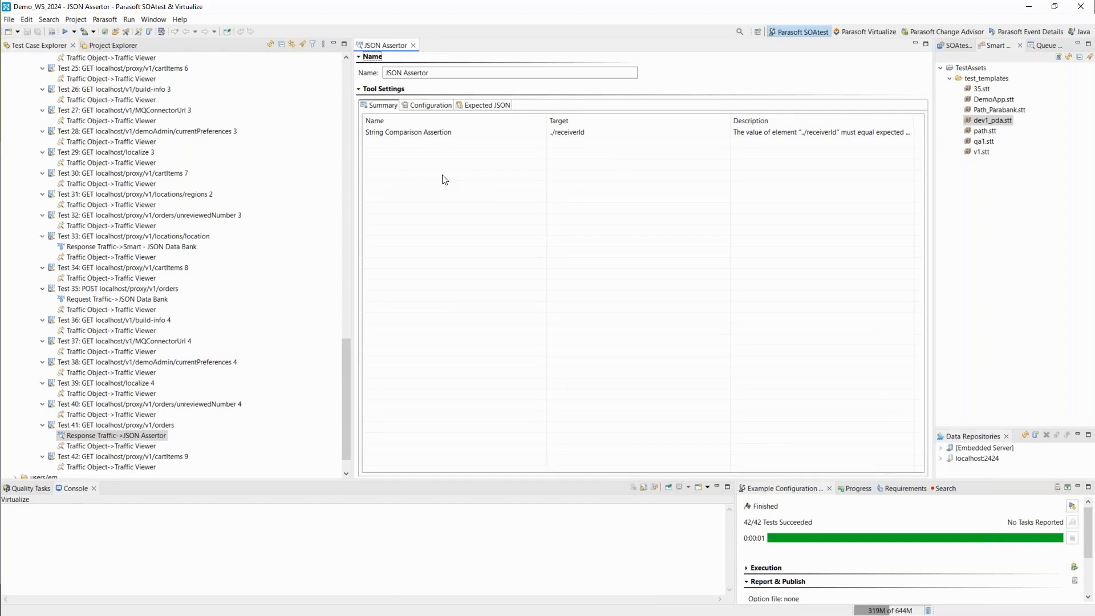
- Switch to the Parasoft Demo App in the browser to check the existing orders on the Orders page, and return to SOAtest
{"action": "scroll", "coordinate": [123, 352], "scroll_direction": "up", "scroll_amount": 8}
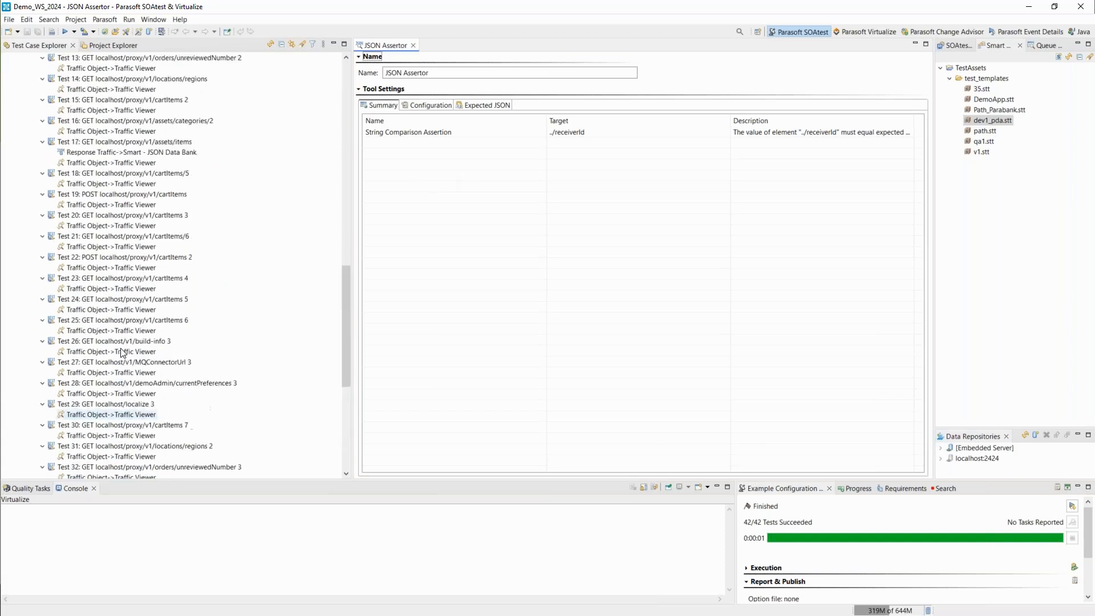
{"action": "scroll", "coordinate": [122, 352], "scroll_direction": "up", "scroll_amount": 7}
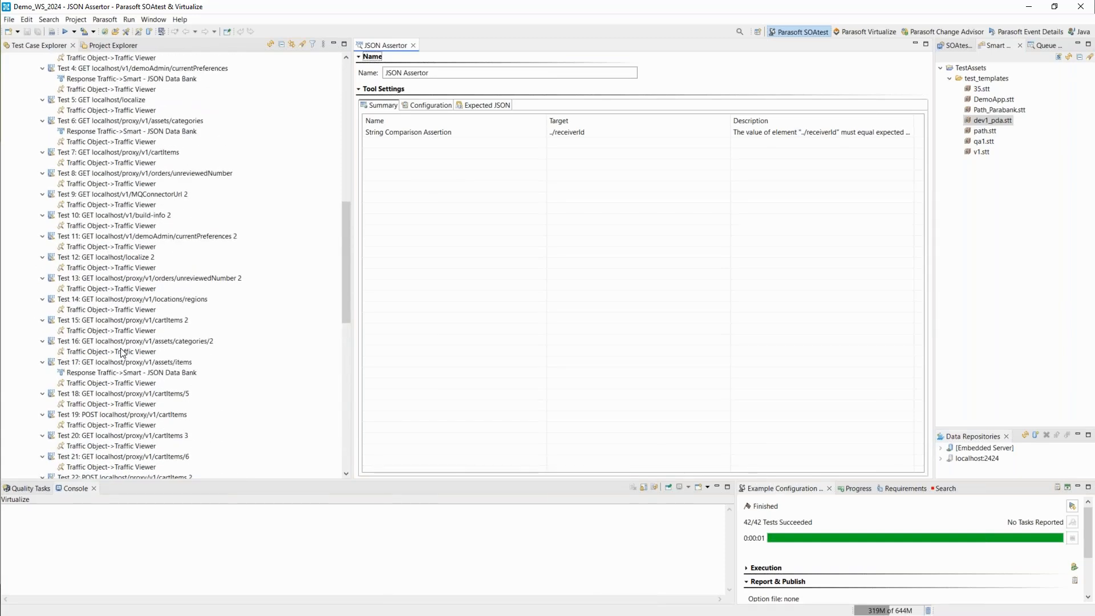
{"action": "scroll", "coordinate": [122, 352], "scroll_direction": "up", "scroll_amount": 4}
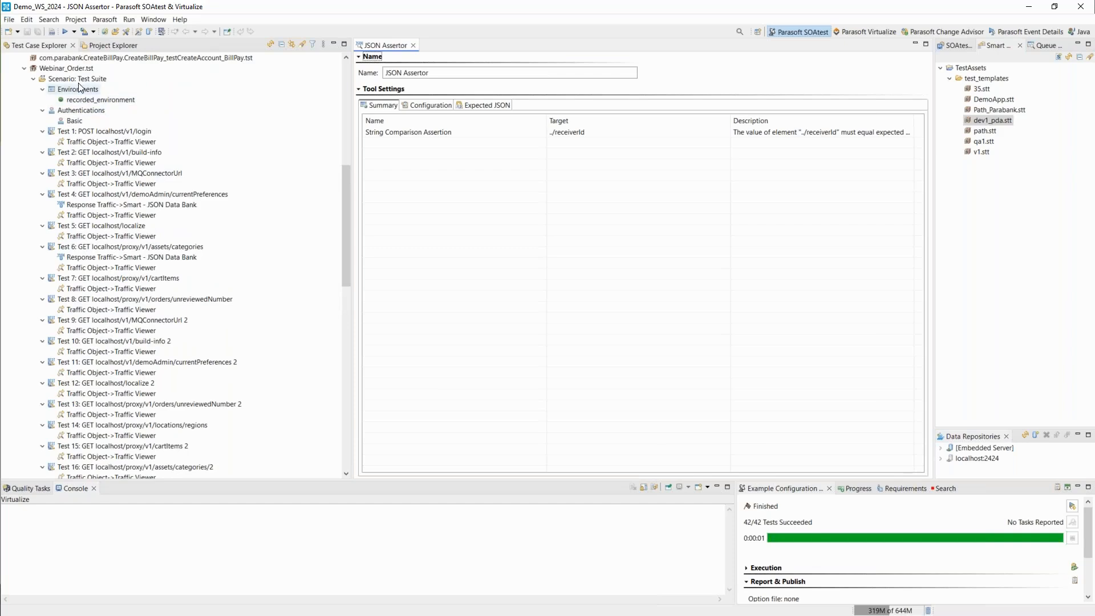
{"action": "key", "text": "alt+Tab"}
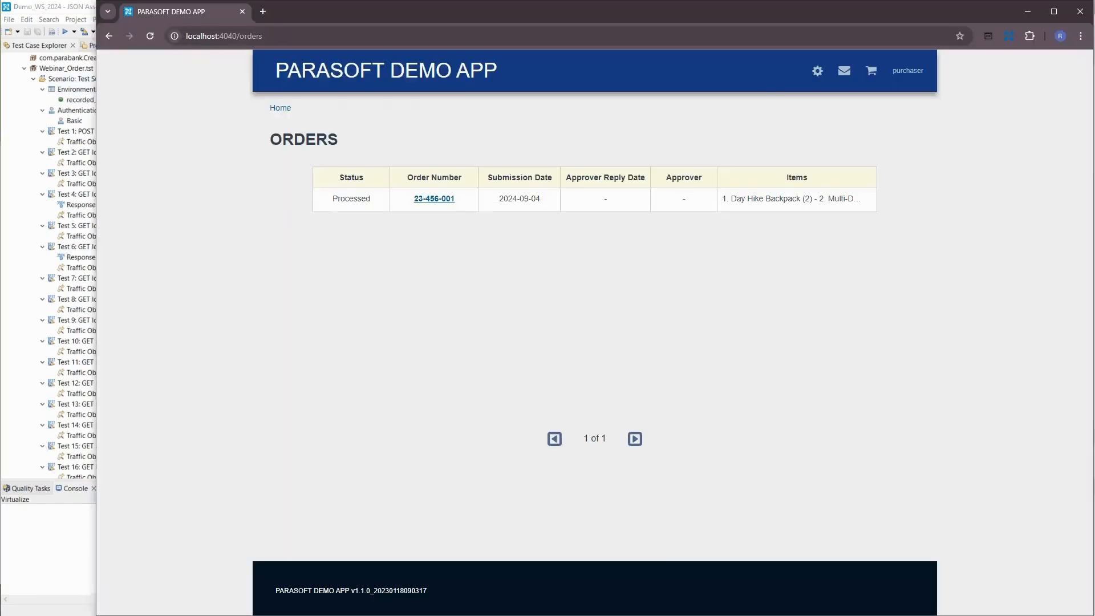
{"action": "key", "text": "alt+Tab"}
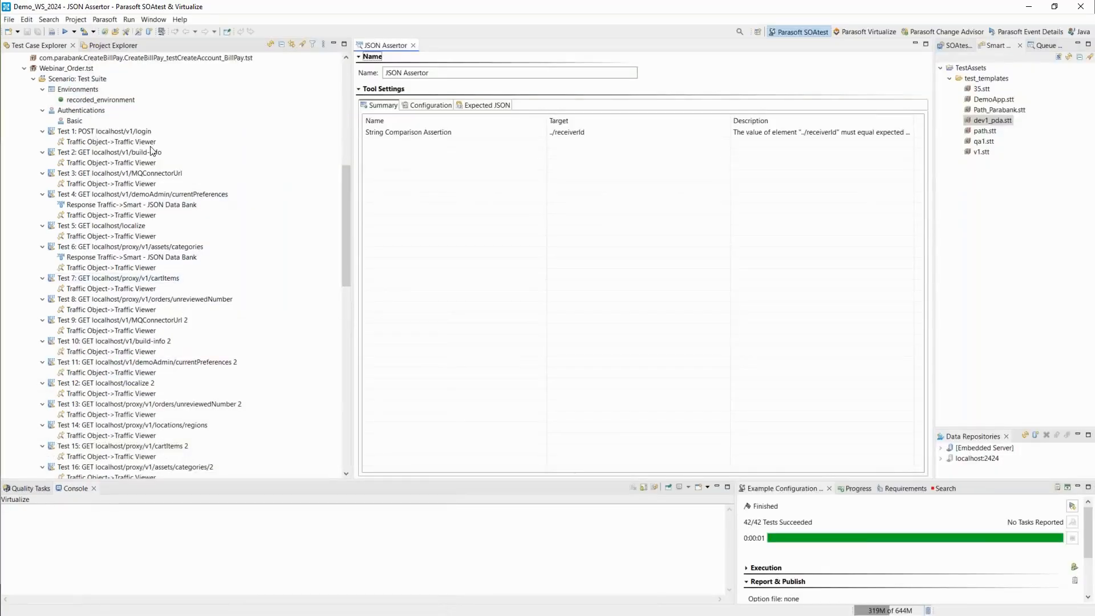
- Run Webinar_Order.tst, and switch to the Parasoft Demo App in the browser to refresh the Orders page
{"action": "left_click", "coordinate": [66, 69]}
{"action": "left_click", "coordinate": [65, 31]}
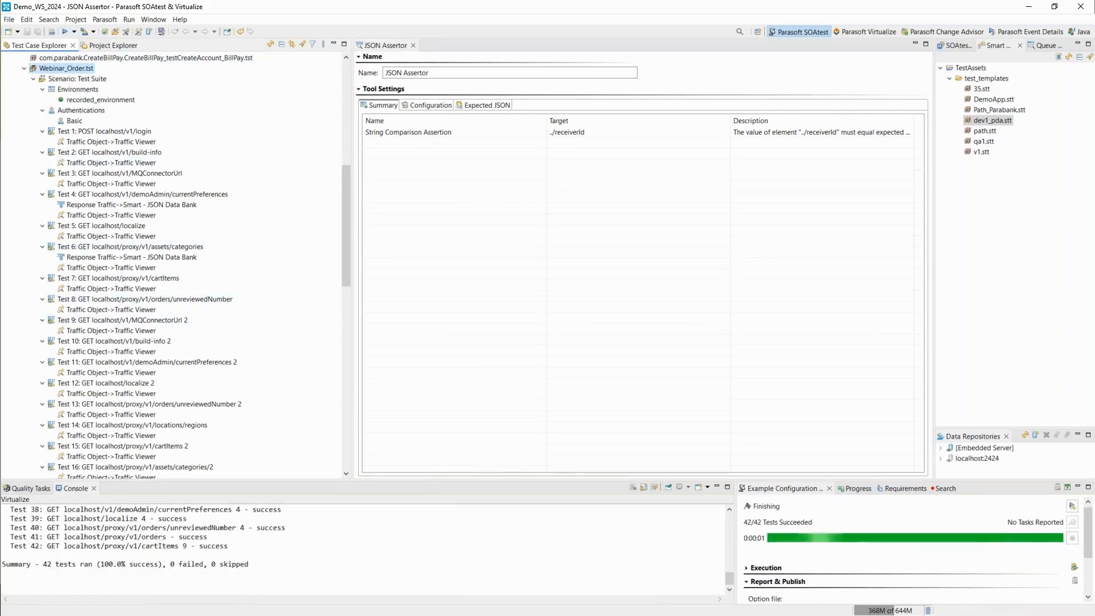
{"action": "key", "text": "alt+Tab"}
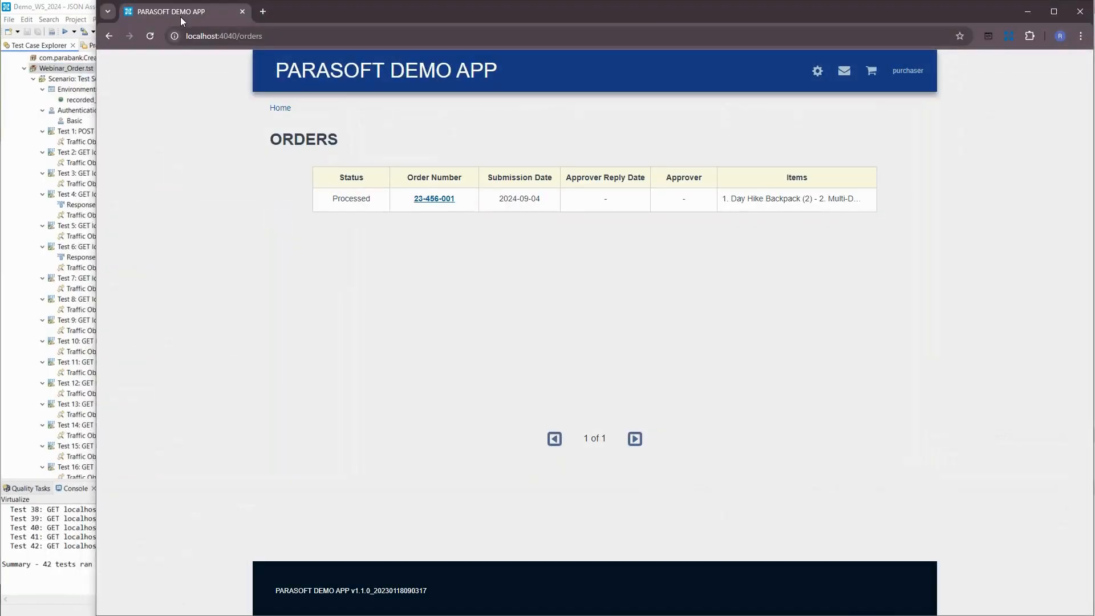
{"action": "left_click", "coordinate": [154, 37]}
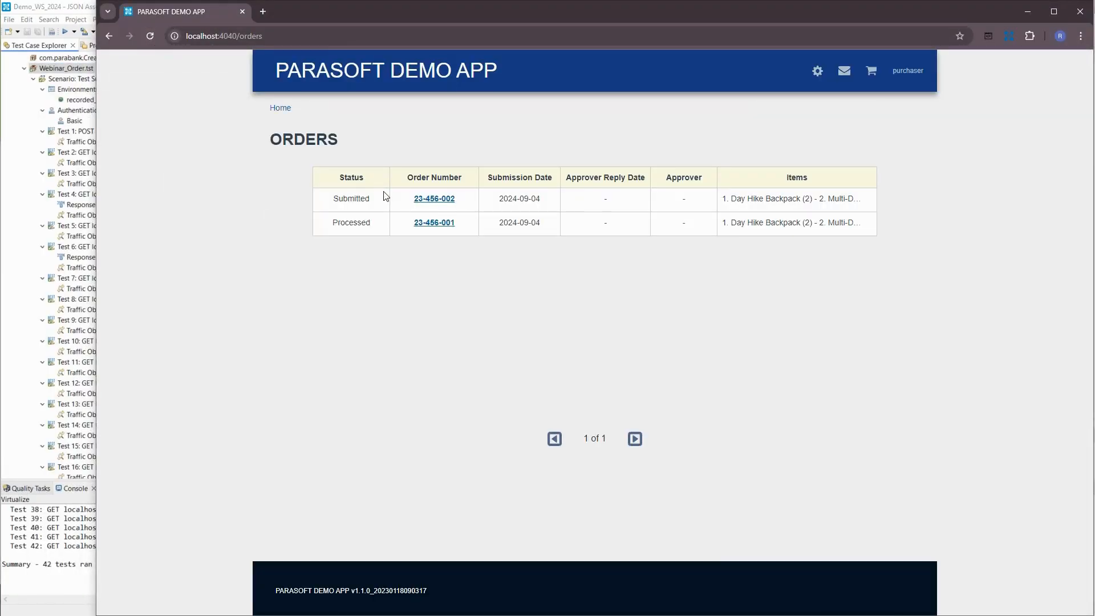